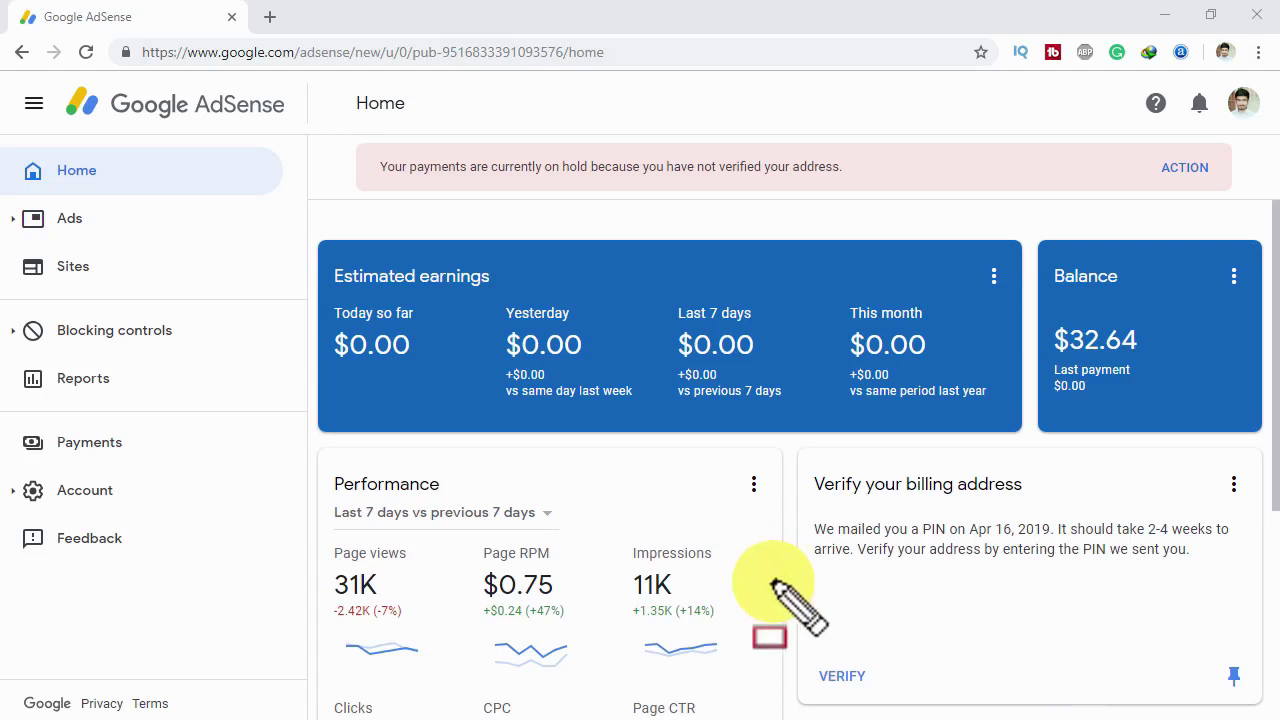
- Go to the Payments page from the AdSense sidebar
{"action": "left_click_drag", "start_coordinate": [3, 418], "coordinate": [98, 463]}
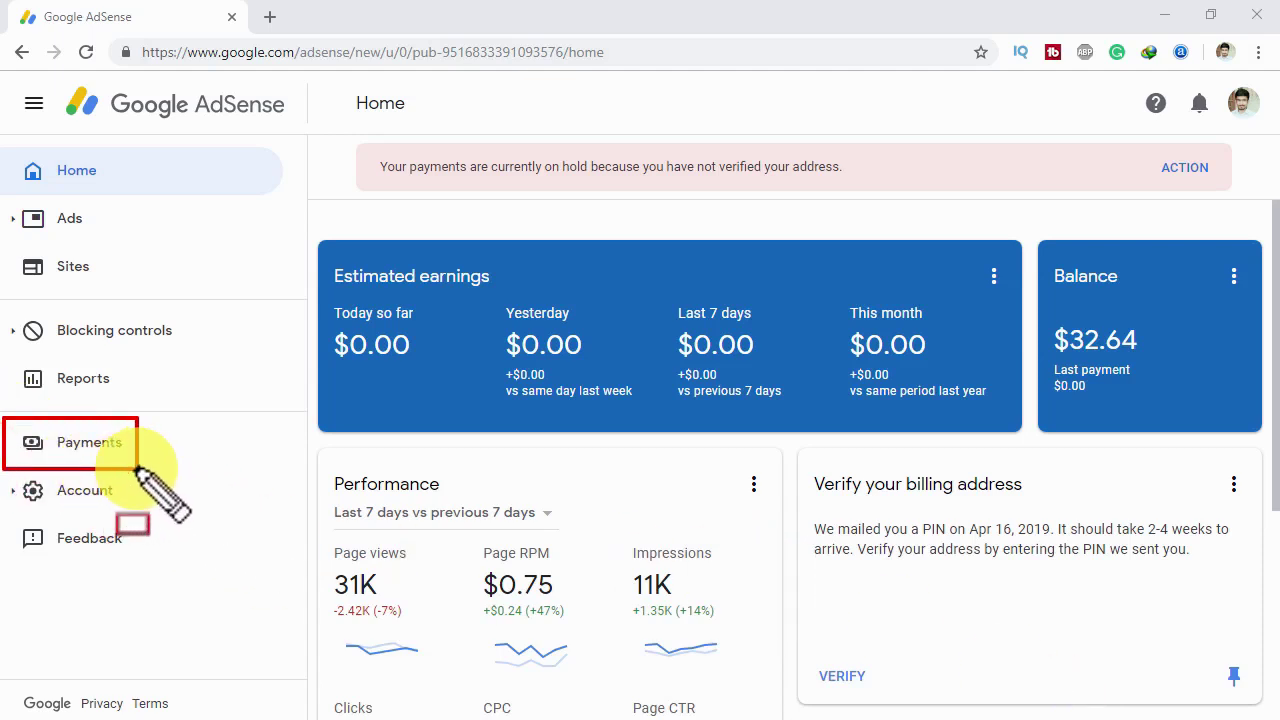
{"action": "key", "text": "Escape"}
{"action": "left_click", "coordinate": [125, 452]}
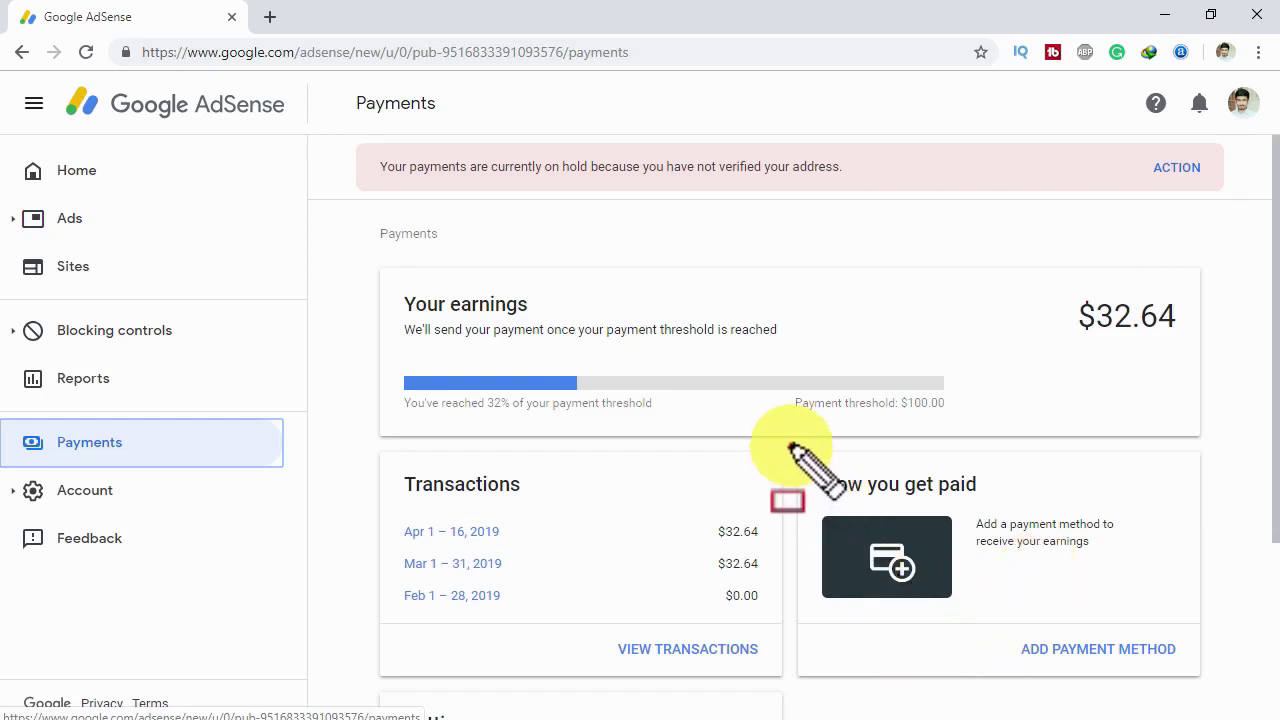
- Look over the Payments overview, then start adding a payment method from the How you get paid card
{"action": "left_click_drag", "start_coordinate": [790, 445], "coordinate": [950, 625]}
{"action": "left_click_drag", "start_coordinate": [1088, 676], "coordinate": [1218, 685]}
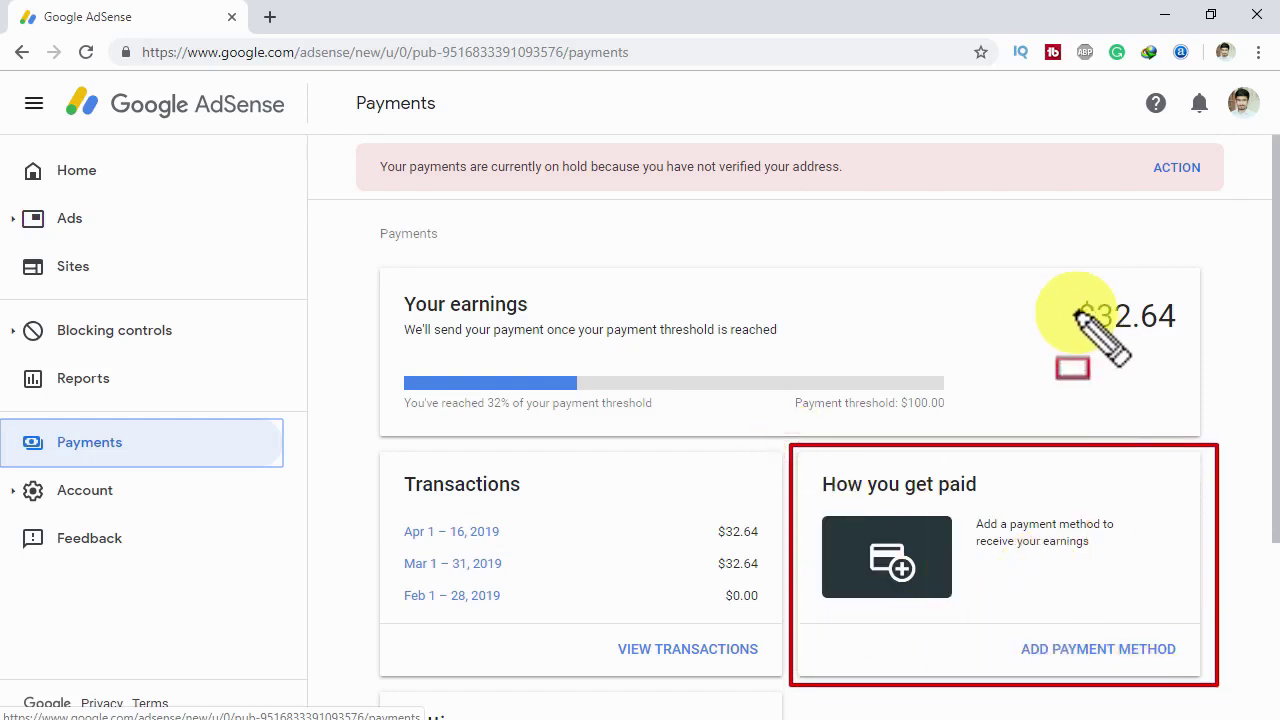
{"action": "left_click_drag", "start_coordinate": [1058, 280], "coordinate": [1194, 350]}
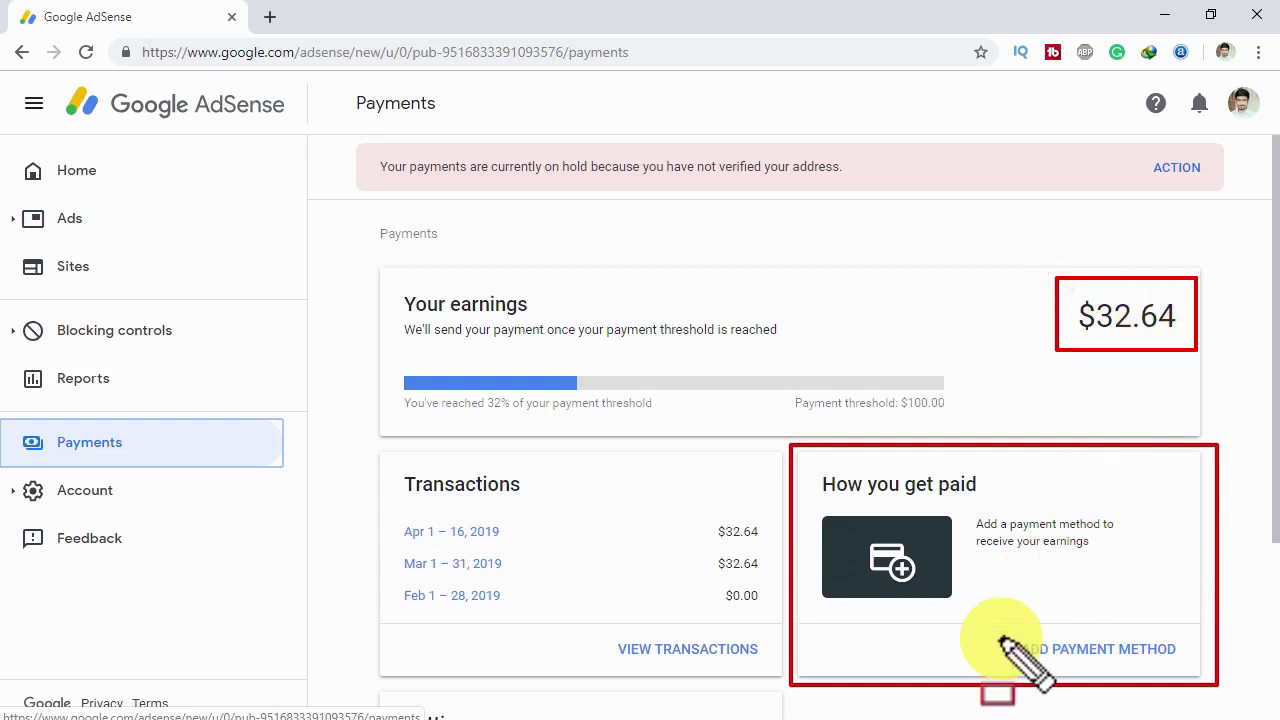
{"action": "mouse_move", "coordinate": [1005, 628]}
{"action": "left_mouse_down"}
{"action": "mouse_move", "coordinate": [1122, 674]}
{"action": "mouse_move", "coordinate": [1190, 670]}
{"action": "left_mouse_up"}
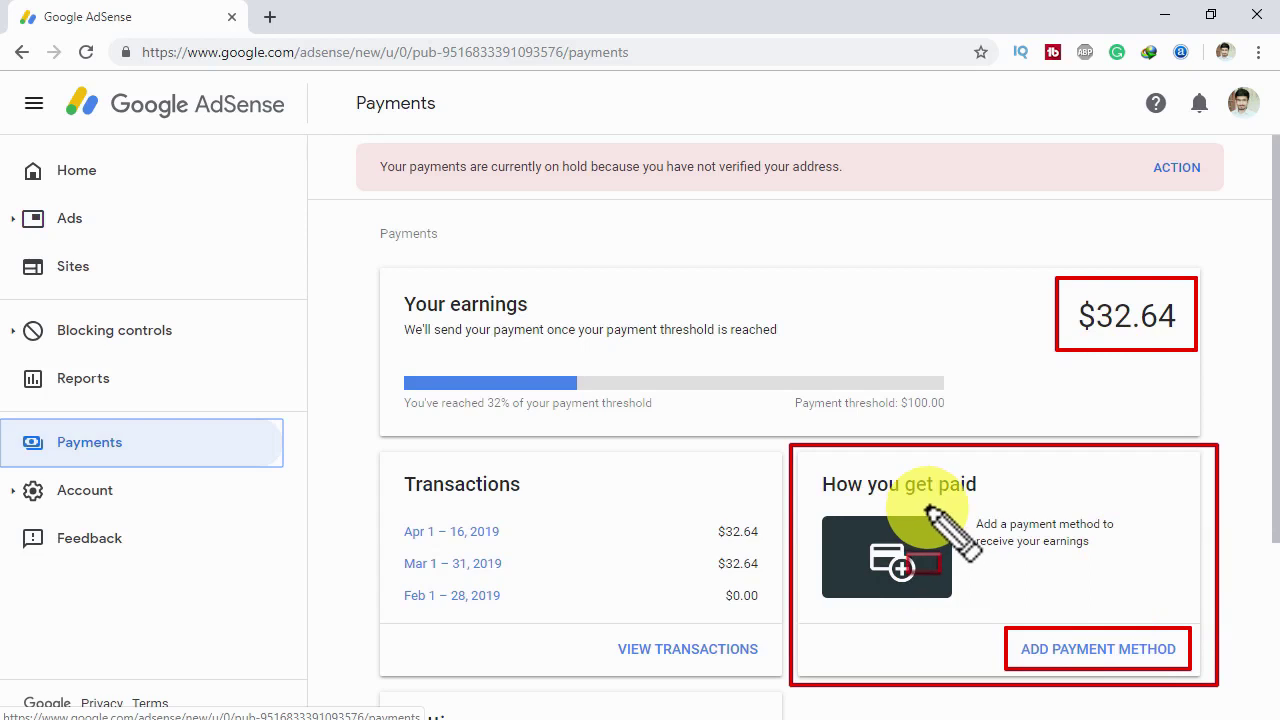
{"action": "key", "text": "Escape"}
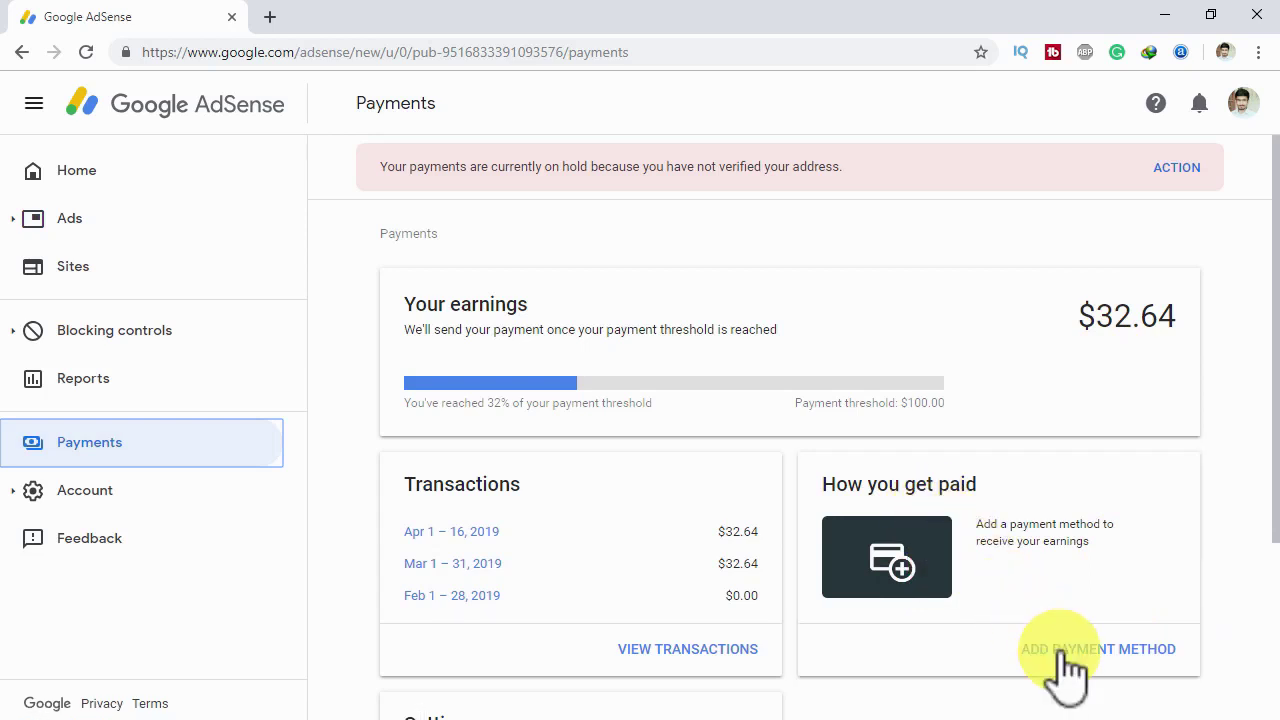
{"action": "left_click", "coordinate": [1065, 648]}
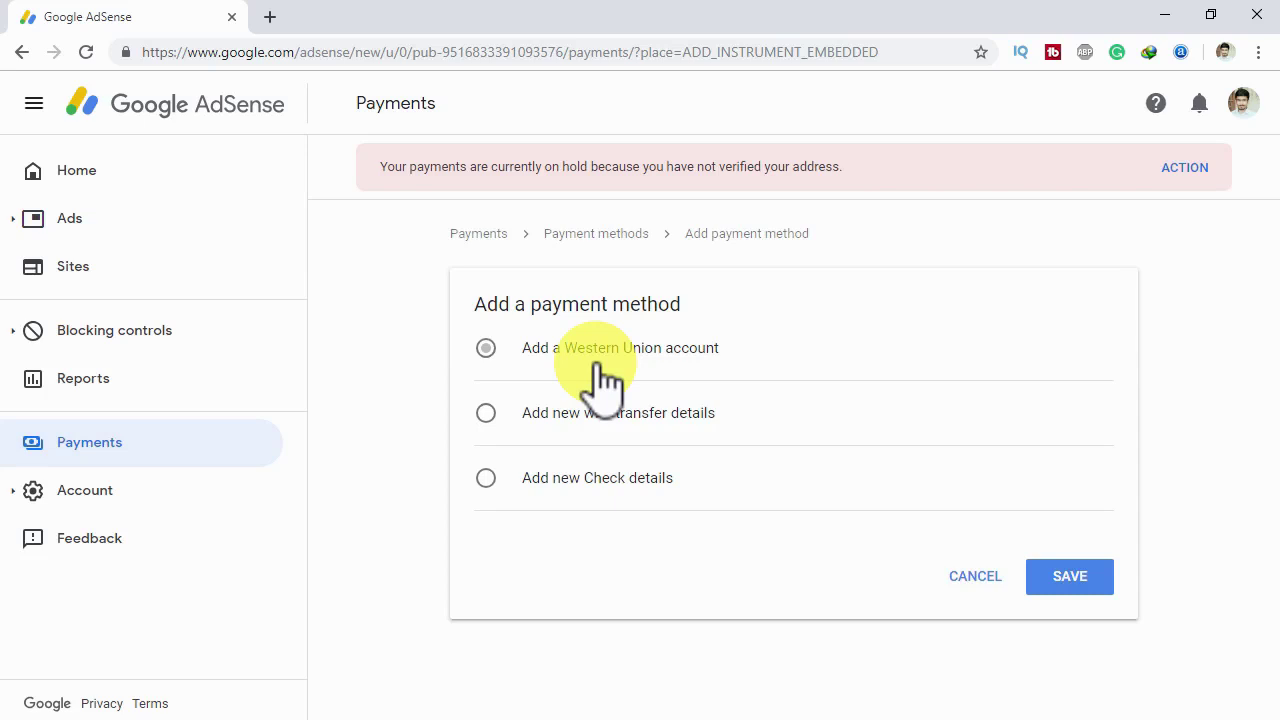
- Pick 'Add a Western Union account', review its recipient form, and collapse it to the option list
{"action": "left_click", "coordinate": [597, 370]}
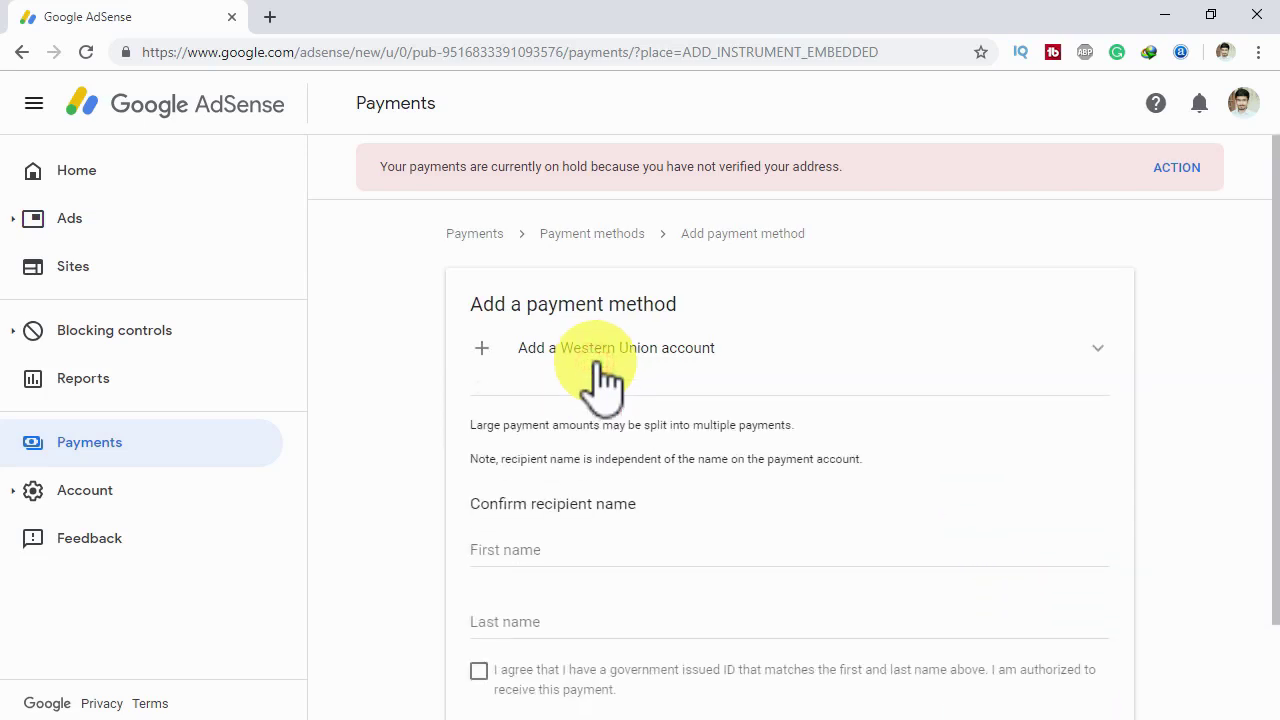
{"action": "scroll", "coordinate": [578, 420], "scroll_direction": "down", "scroll_amount": 1}
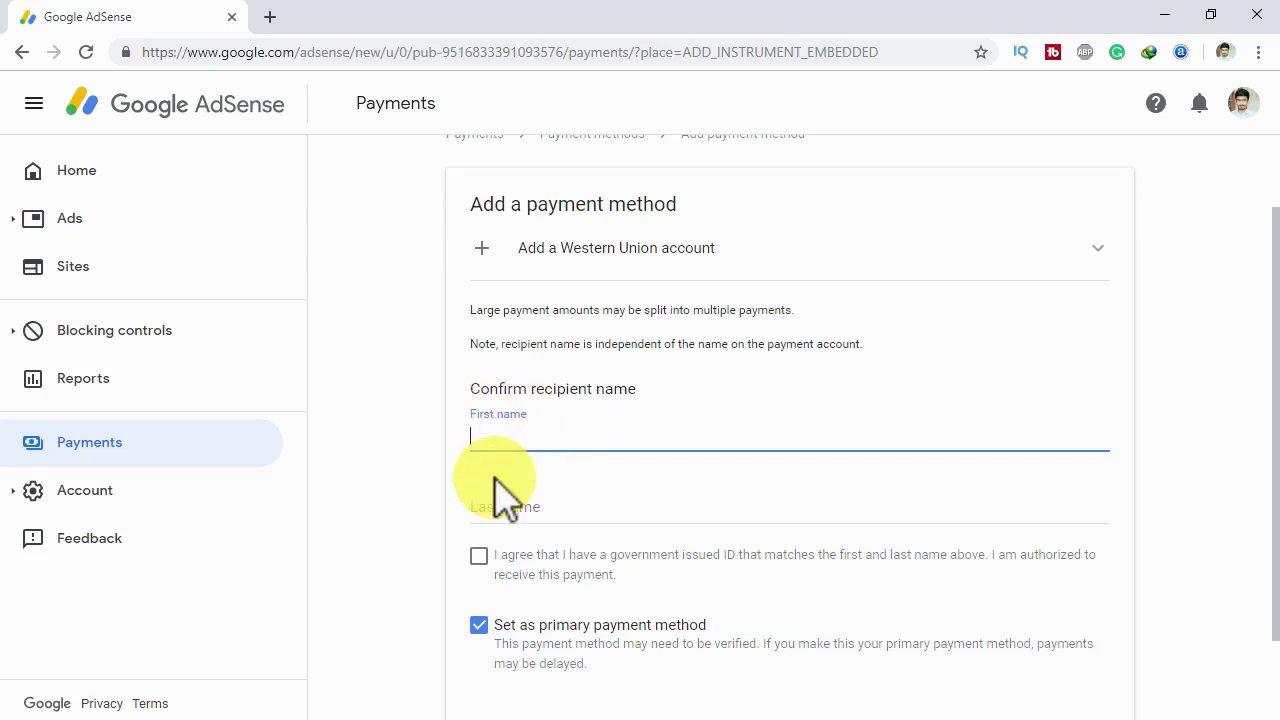
{"action": "scroll", "coordinate": [557, 550], "scroll_direction": "down", "scroll_amount": 1}
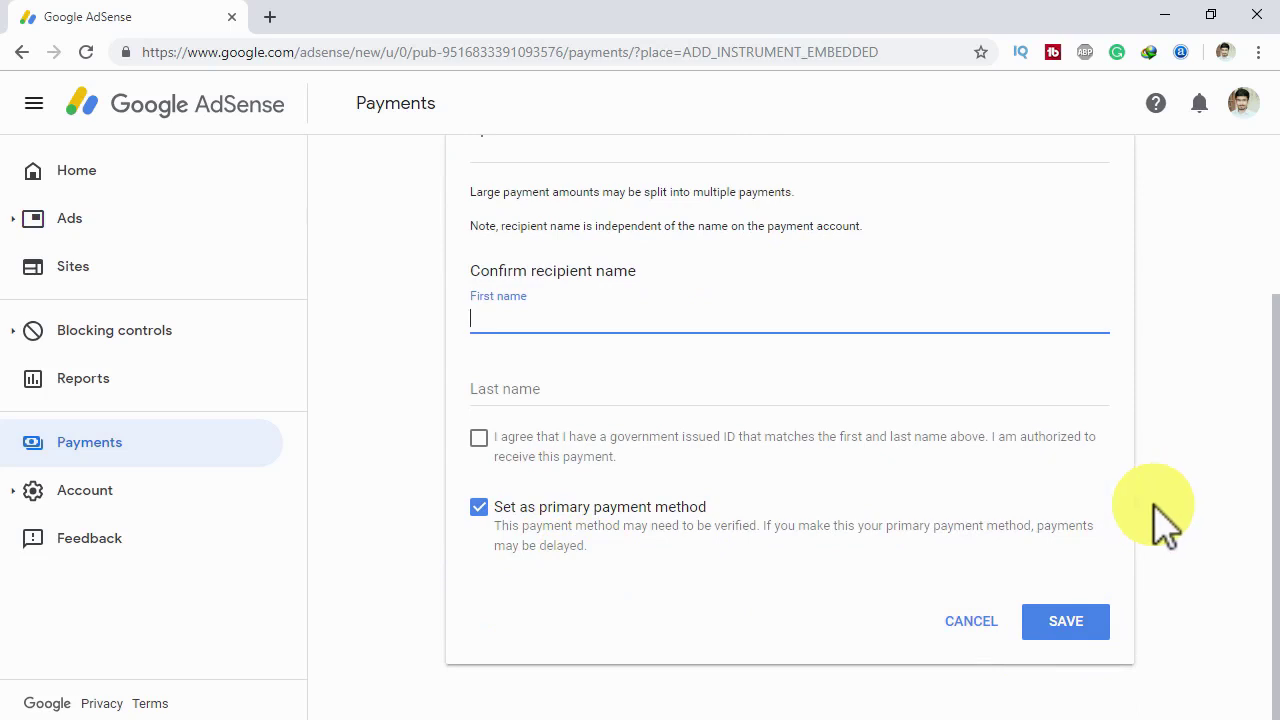
{"action": "scroll", "coordinate": [1120, 500], "scroll_direction": "up", "scroll_amount": 2}
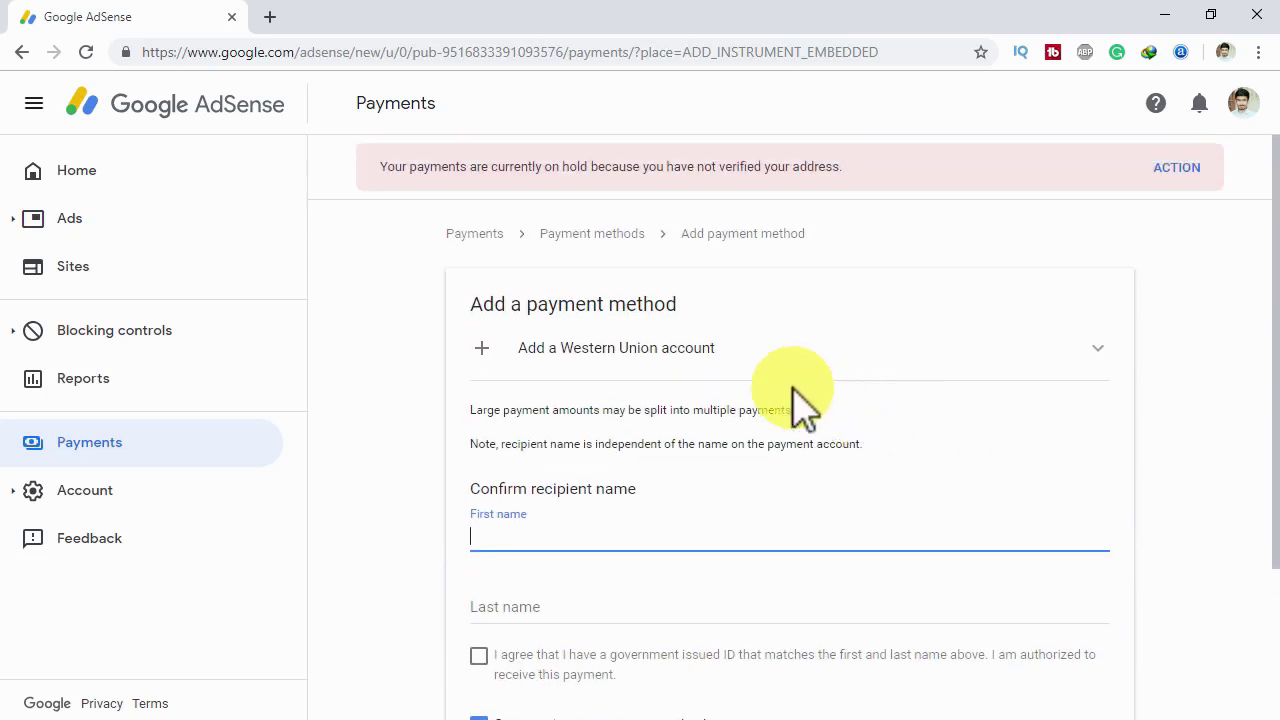
{"action": "left_click", "coordinate": [737, 377]}
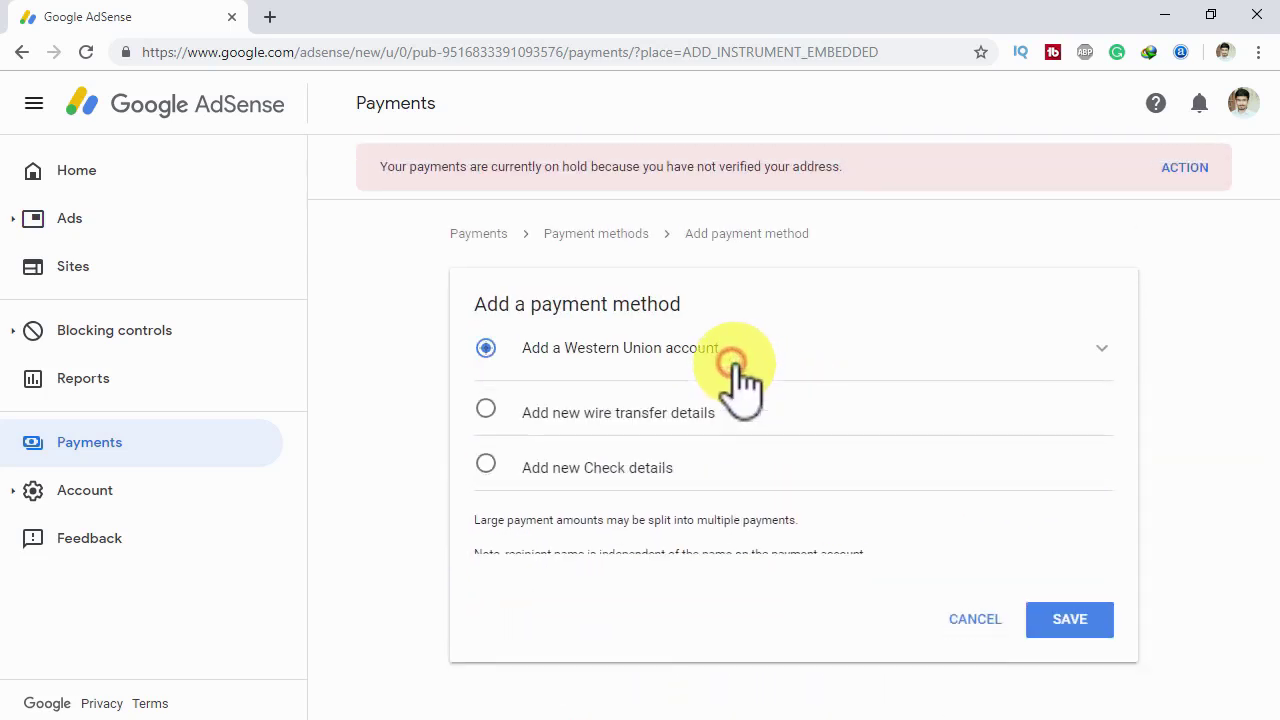
- Choose the wire transfer option and look over its bank detail fields
{"action": "left_click", "coordinate": [627, 420]}
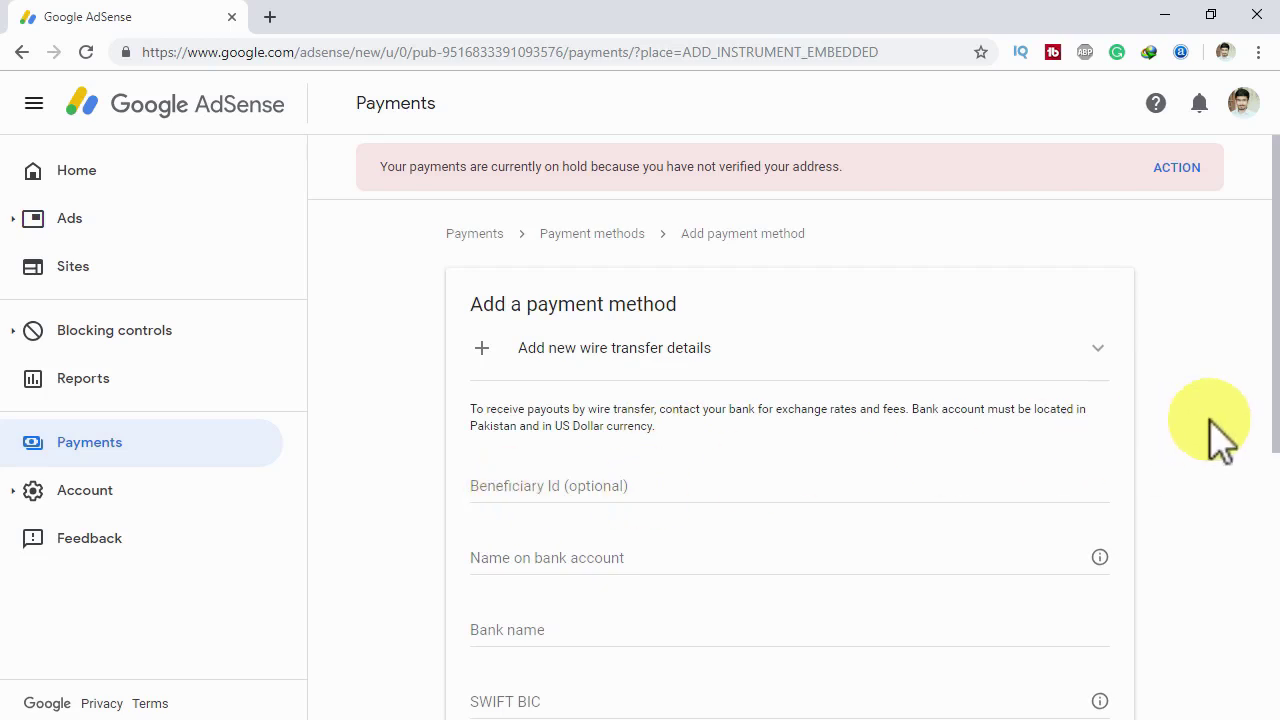
{"action": "left_click_drag", "start_coordinate": [1257, 400], "coordinate": [1257, 490]}
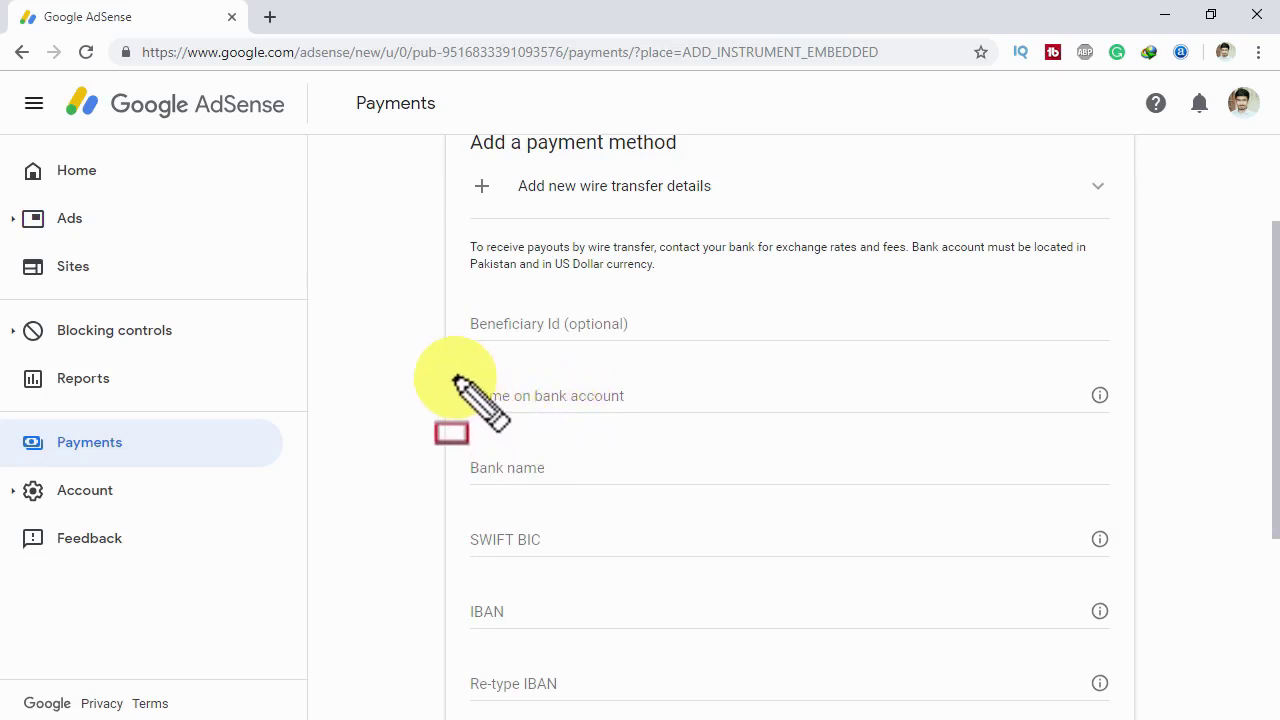
{"action": "mouse_move", "coordinate": [453, 378]}
{"action": "left_mouse_down"}
{"action": "mouse_move", "coordinate": [650, 425]}
{"action": "mouse_move", "coordinate": [695, 415]}
{"action": "left_mouse_up"}
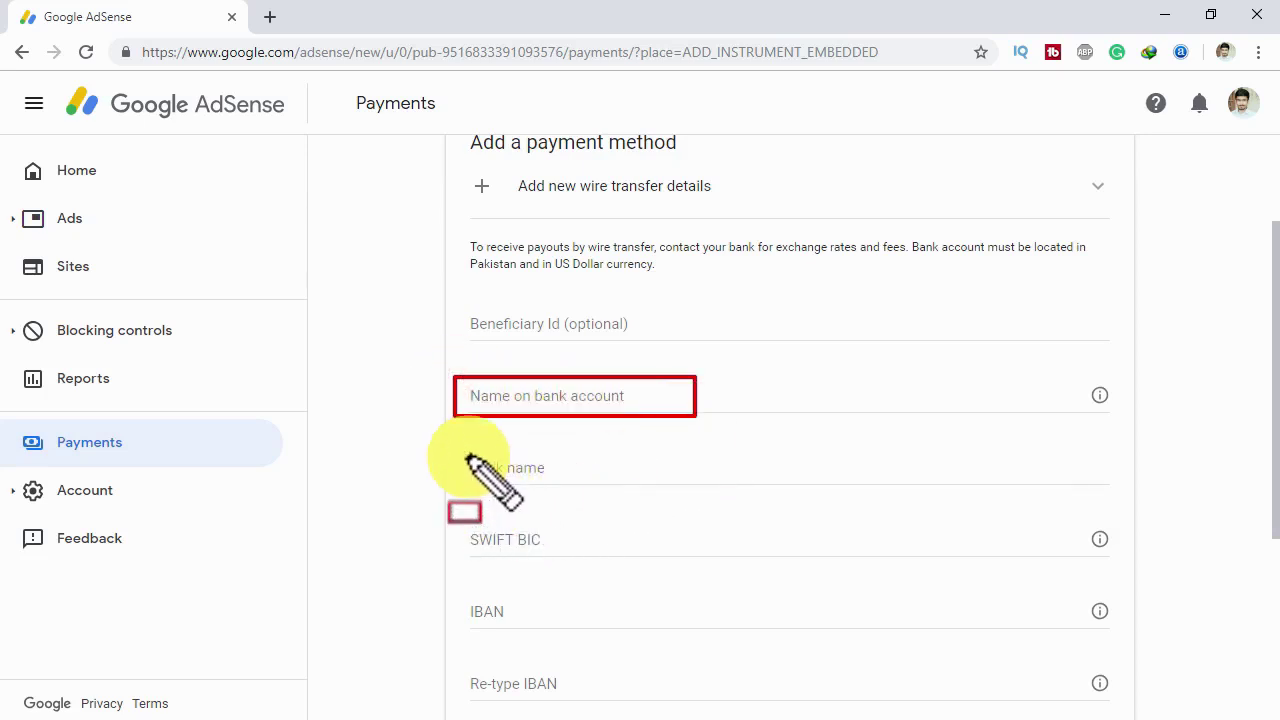
{"action": "mouse_move", "coordinate": [459, 442]}
{"action": "left_mouse_down"}
{"action": "mouse_move", "coordinate": [543, 491]}
{"action": "mouse_move", "coordinate": [605, 505]}
{"action": "left_mouse_up"}
{"action": "left_click_drag", "start_coordinate": [772, 498], "coordinate": [813, 486]}
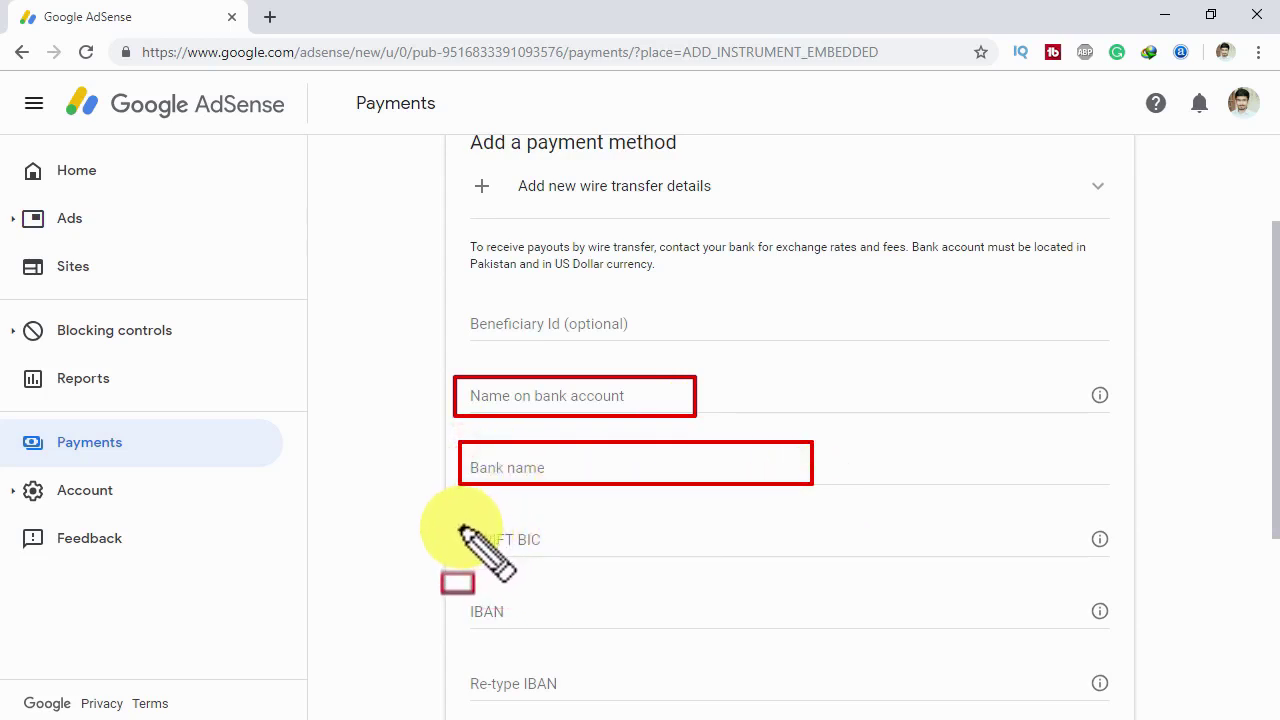
{"action": "mouse_move", "coordinate": [457, 516]}
{"action": "left_mouse_down"}
{"action": "mouse_move", "coordinate": [553, 563]}
{"action": "mouse_move", "coordinate": [578, 560]}
{"action": "left_mouse_up"}
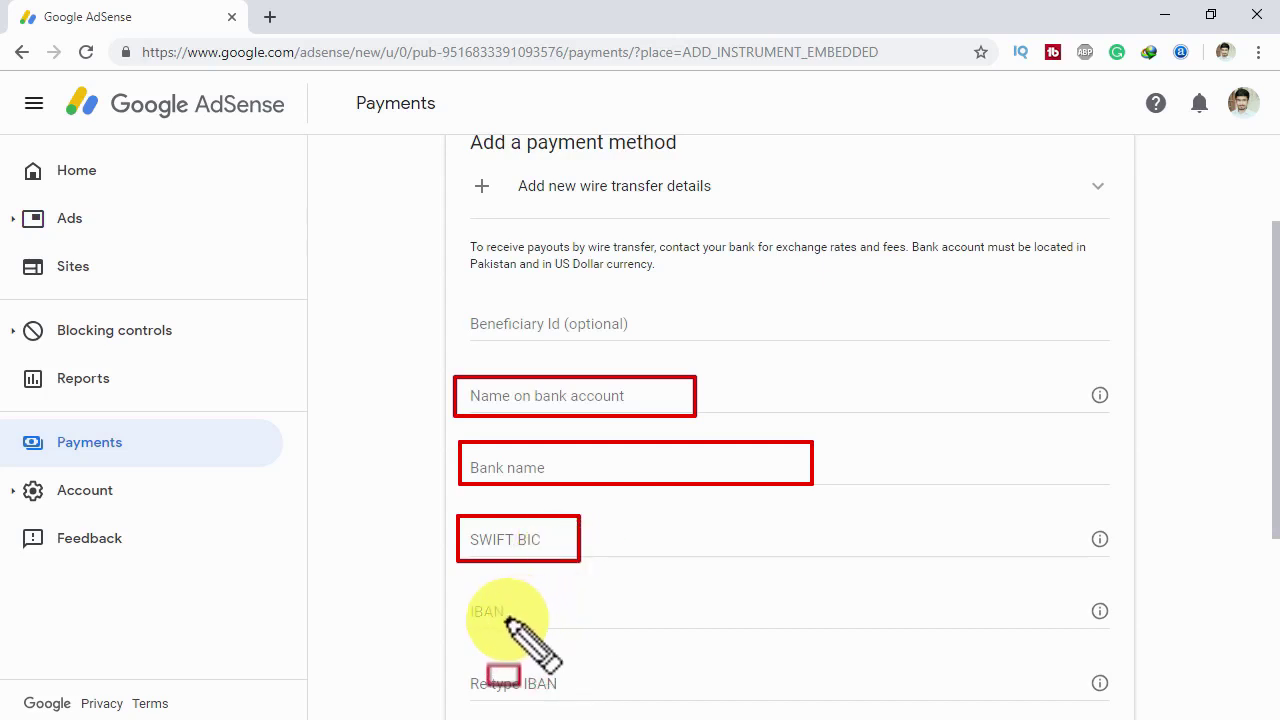
{"action": "mouse_move", "coordinate": [452, 582]}
{"action": "left_mouse_down"}
{"action": "mouse_move", "coordinate": [517, 649]}
{"action": "mouse_move", "coordinate": [538, 646]}
{"action": "left_mouse_up"}
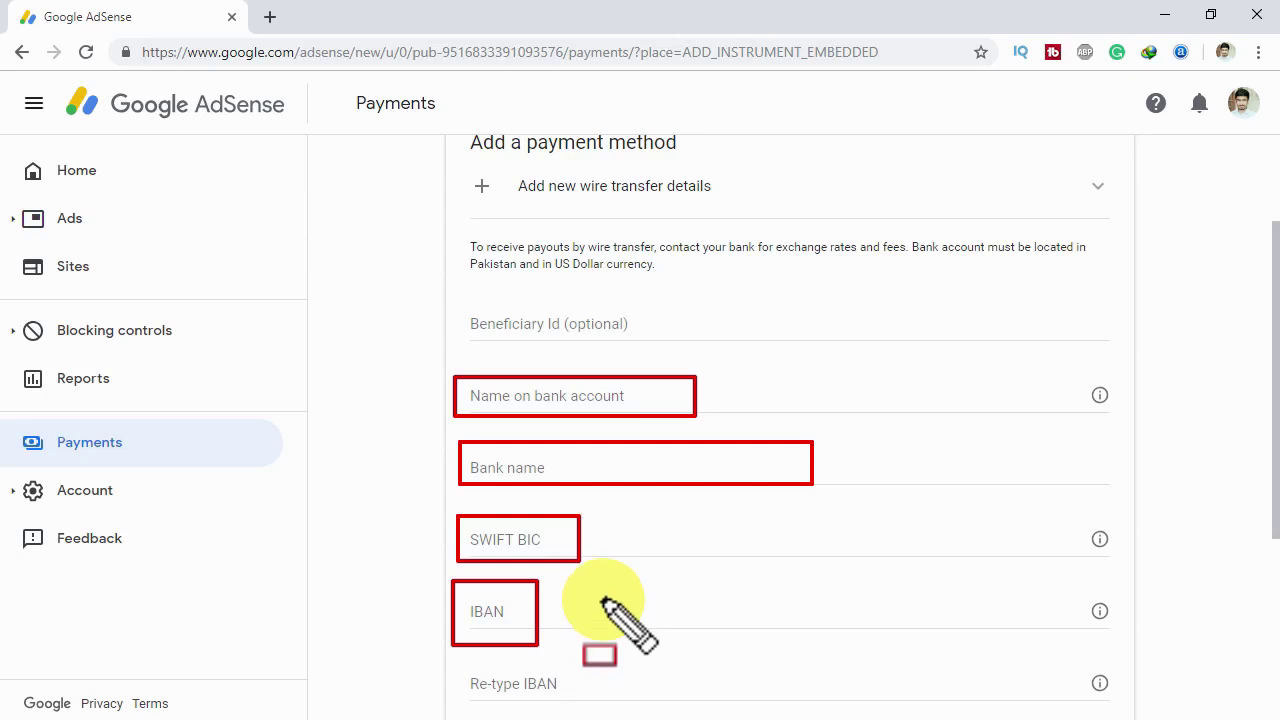
{"action": "key", "text": "Escape"}
- Scroll through the rest of the wire transfer form and collapse it back to the options
{"action": "scroll", "coordinate": [551, 663], "scroll_direction": "down", "scroll_amount": 1}
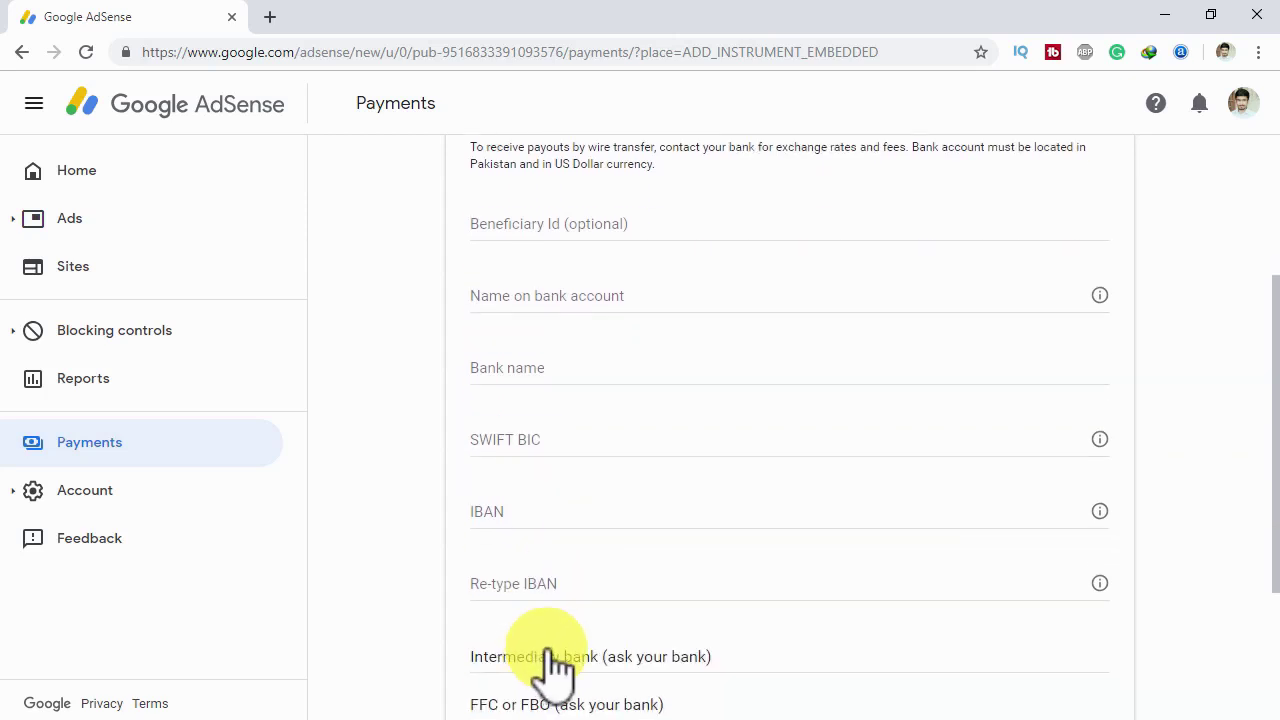
{"action": "scroll", "coordinate": [569, 583], "scroll_direction": "down", "scroll_amount": 2}
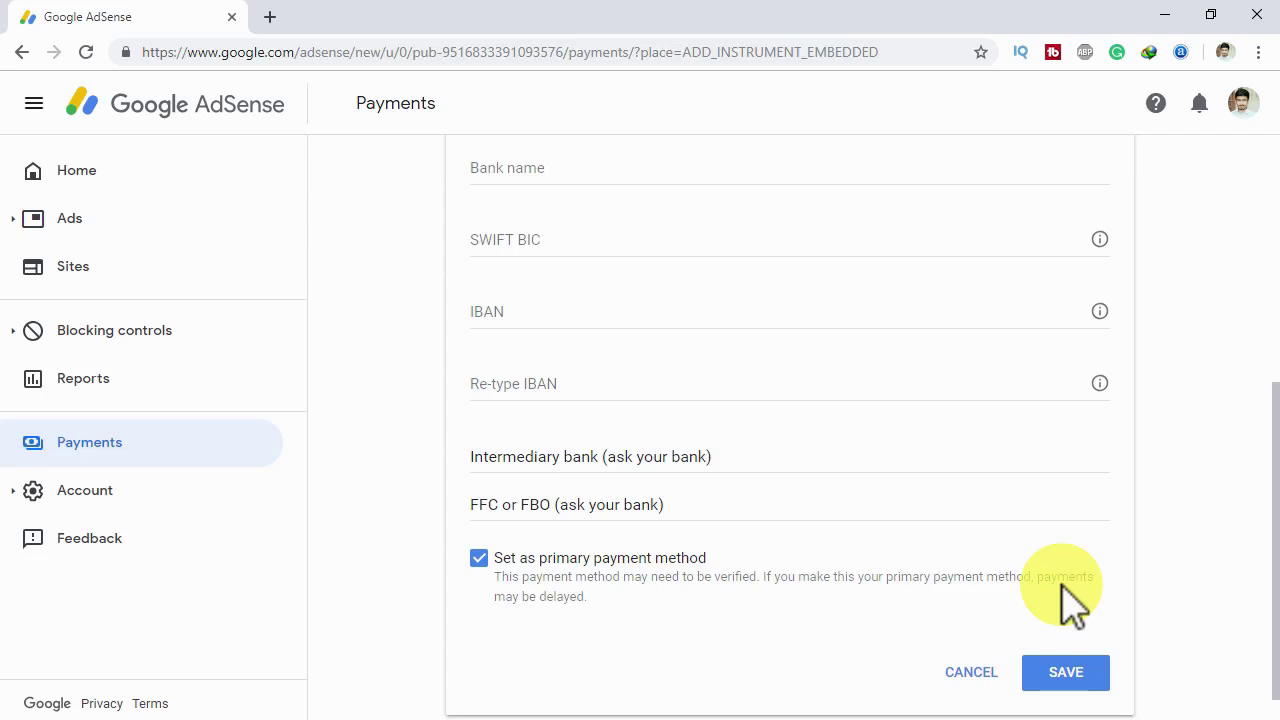
{"action": "scroll", "coordinate": [900, 630], "scroll_direction": "up", "scroll_amount": 4}
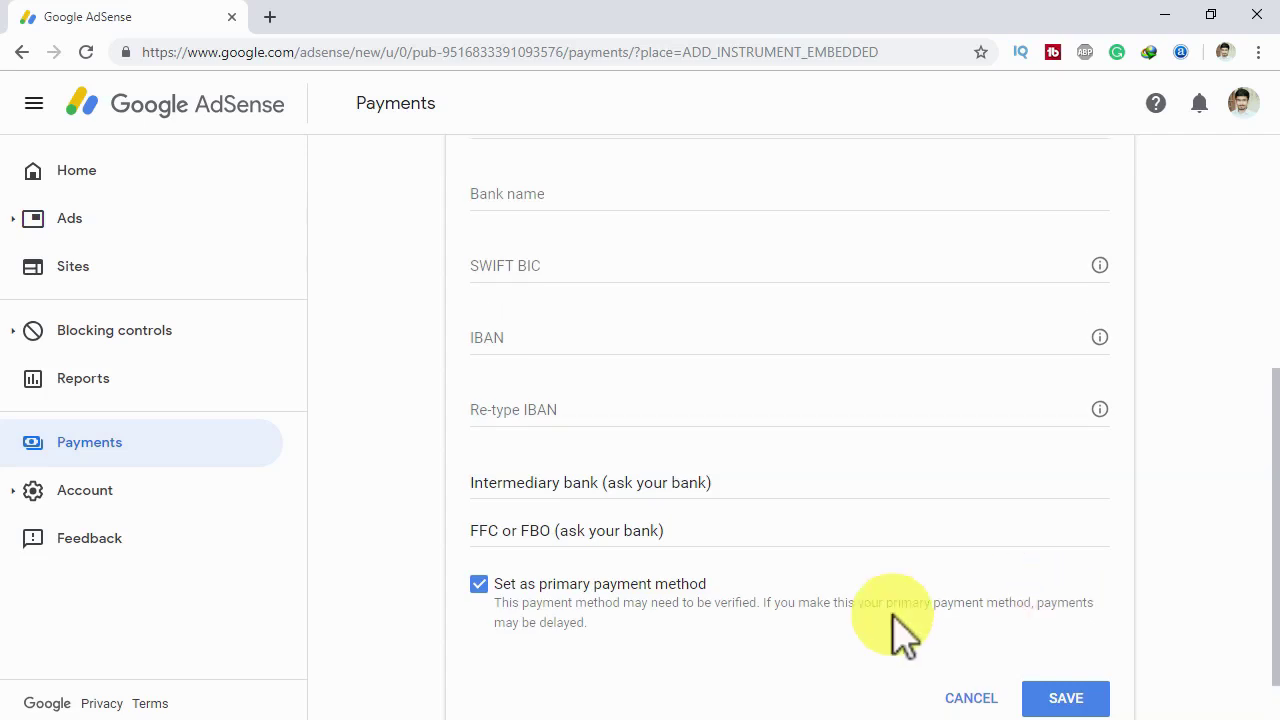
{"action": "left_click", "coordinate": [700, 318]}
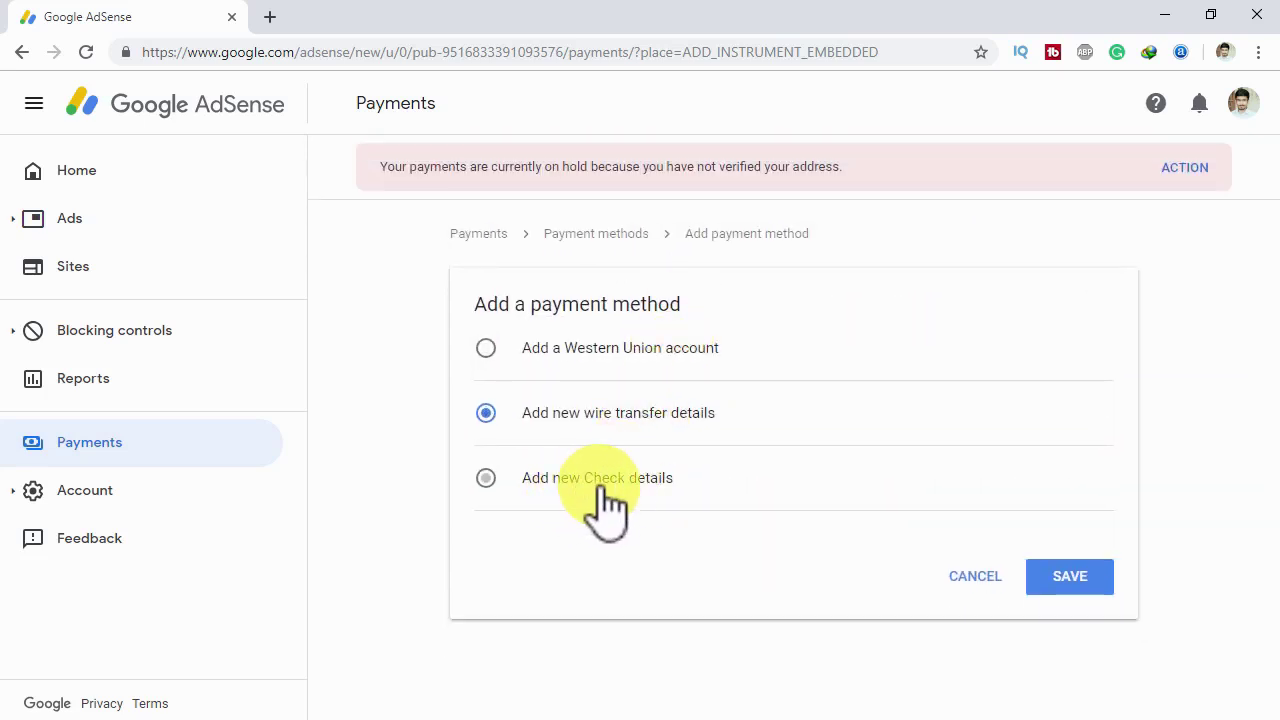
- Choose Check details, keep Pakistan as the mailing country, review the address form, then collapse it
{"action": "left_click", "coordinate": [611, 484]}
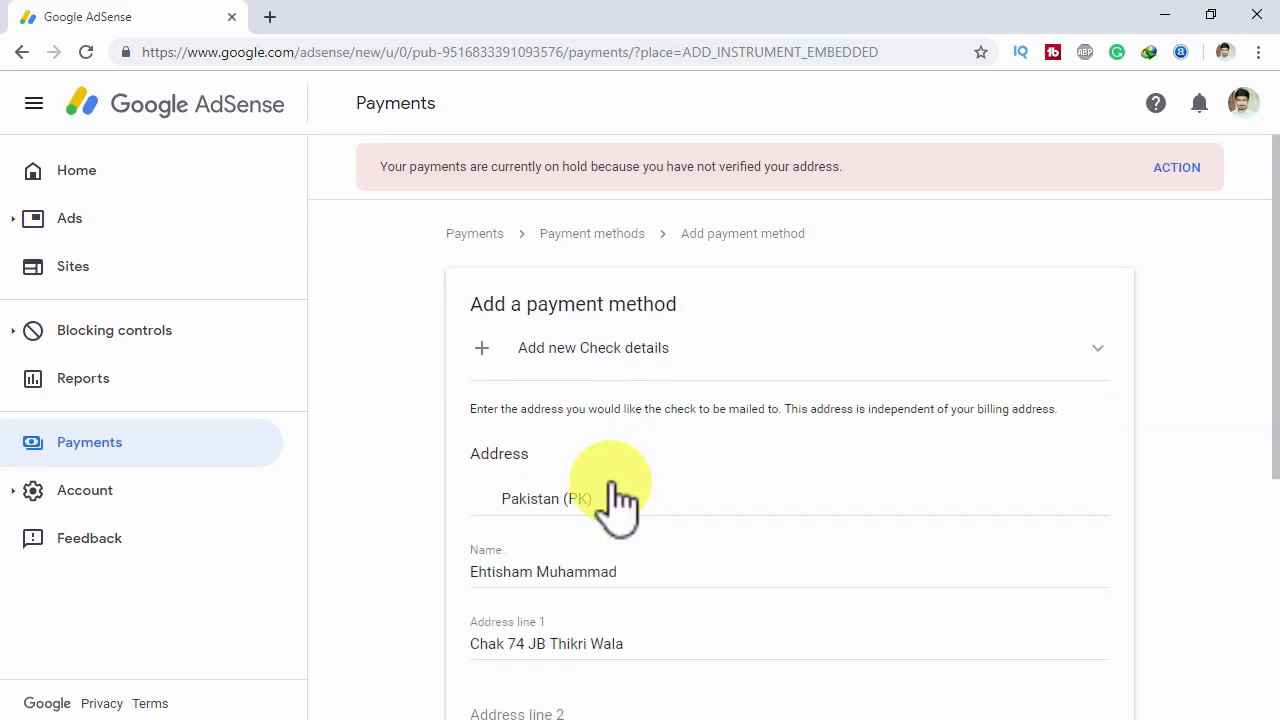
{"action": "left_click", "coordinate": [568, 493]}
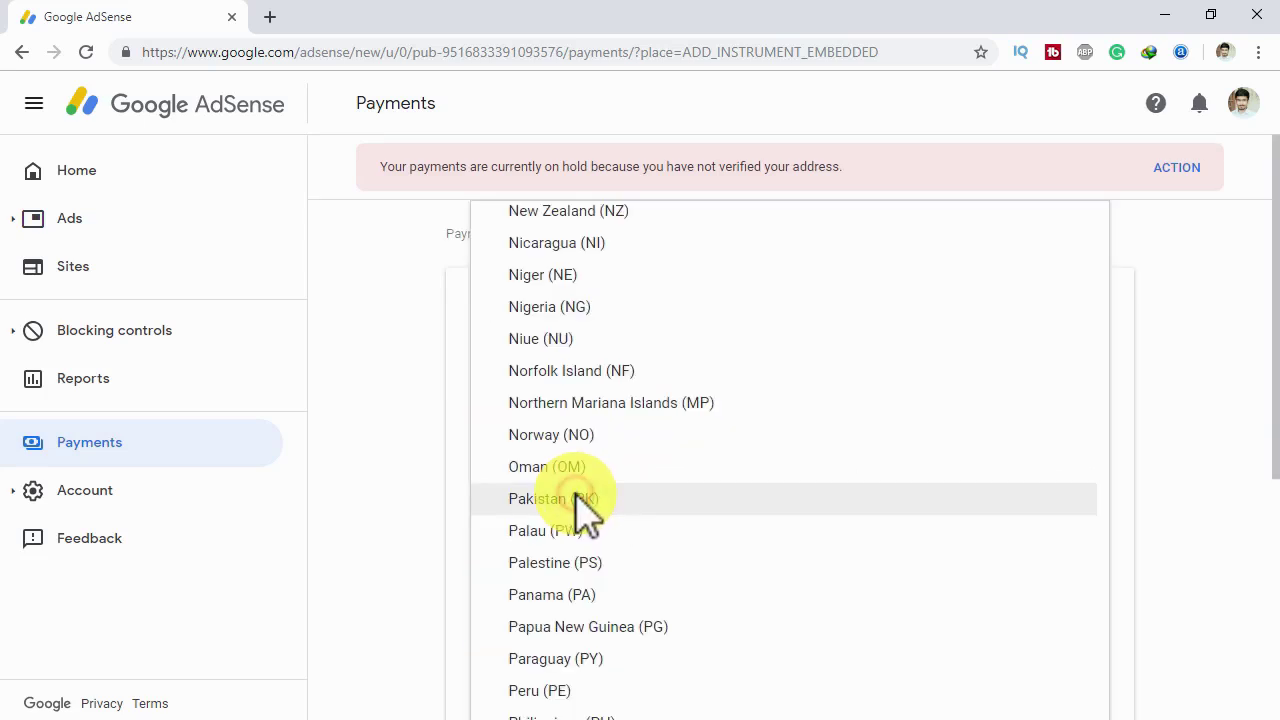
{"action": "left_click", "coordinate": [568, 496]}
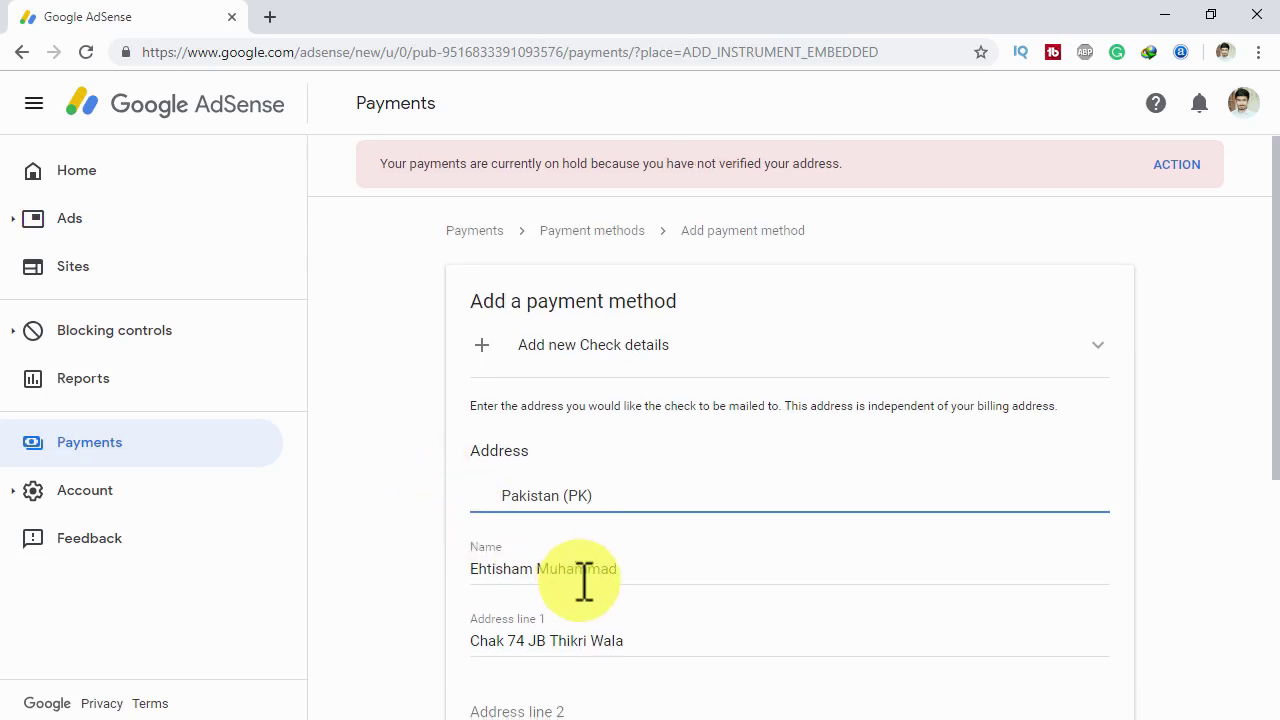
{"action": "scroll", "coordinate": [586, 578], "scroll_direction": "down", "scroll_amount": 1}
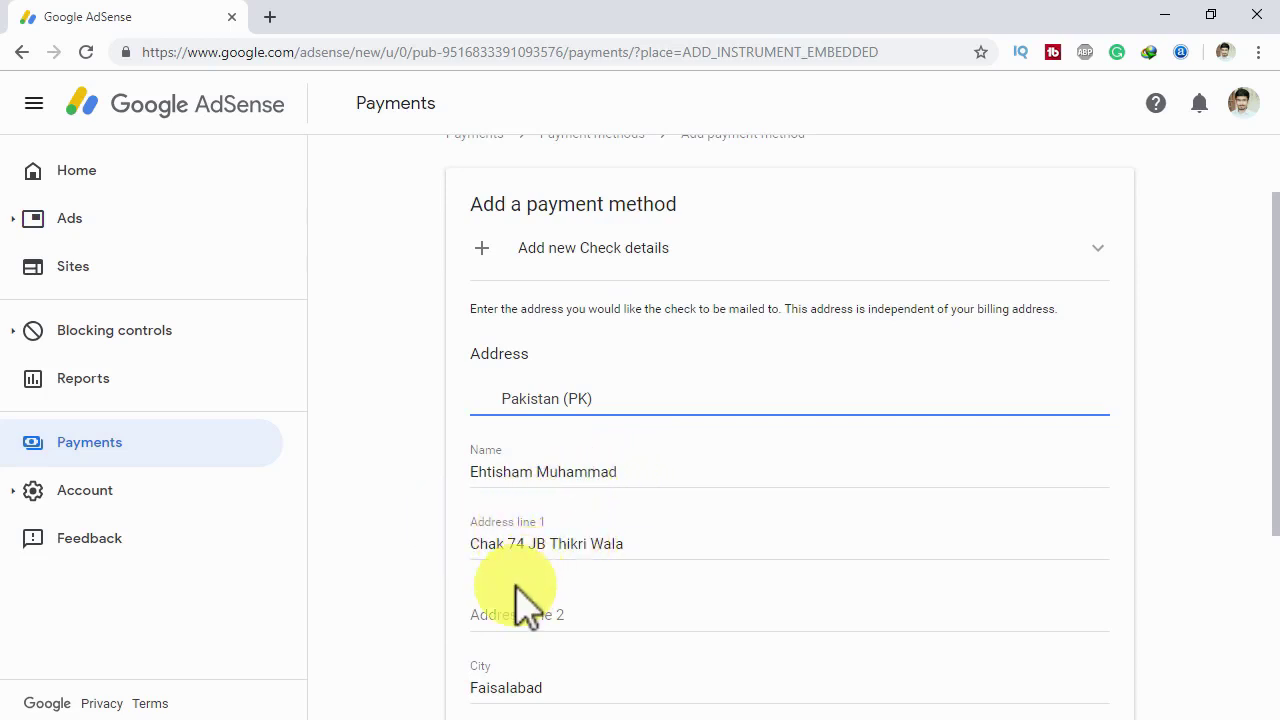
{"action": "scroll", "coordinate": [505, 615], "scroll_direction": "down", "scroll_amount": 1}
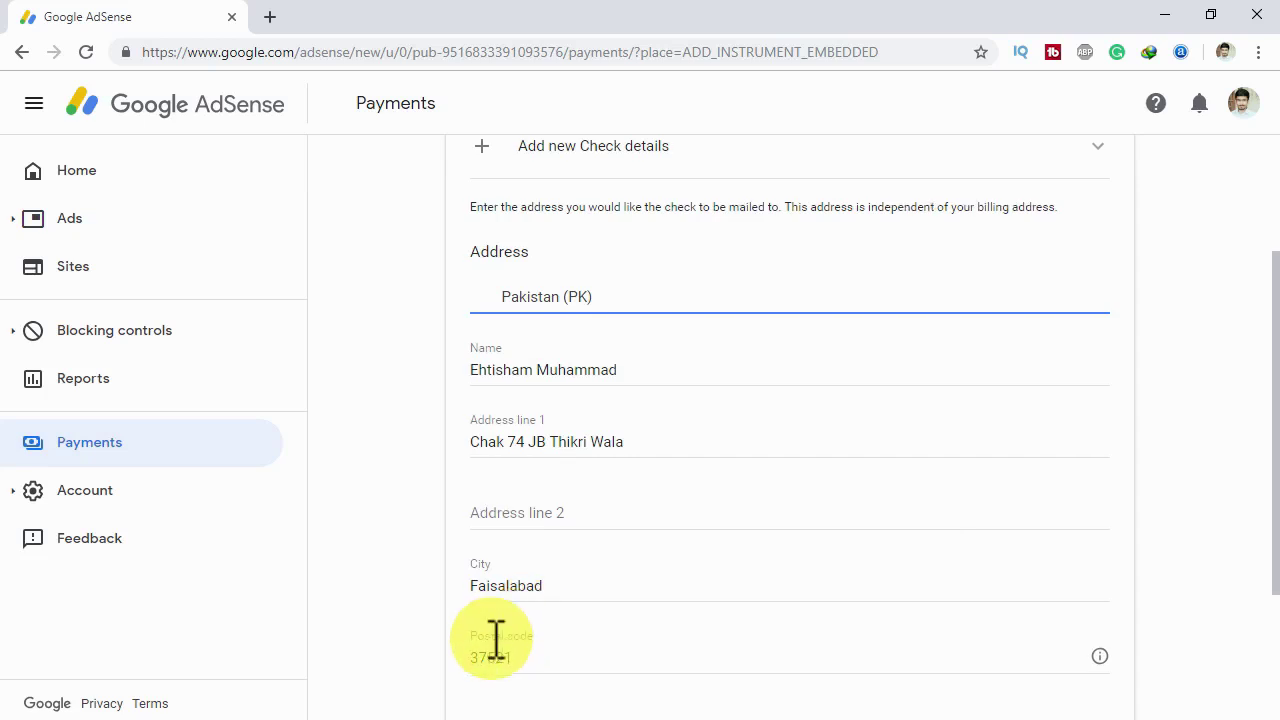
{"action": "scroll", "coordinate": [500, 650], "scroll_direction": "down", "scroll_amount": 2}
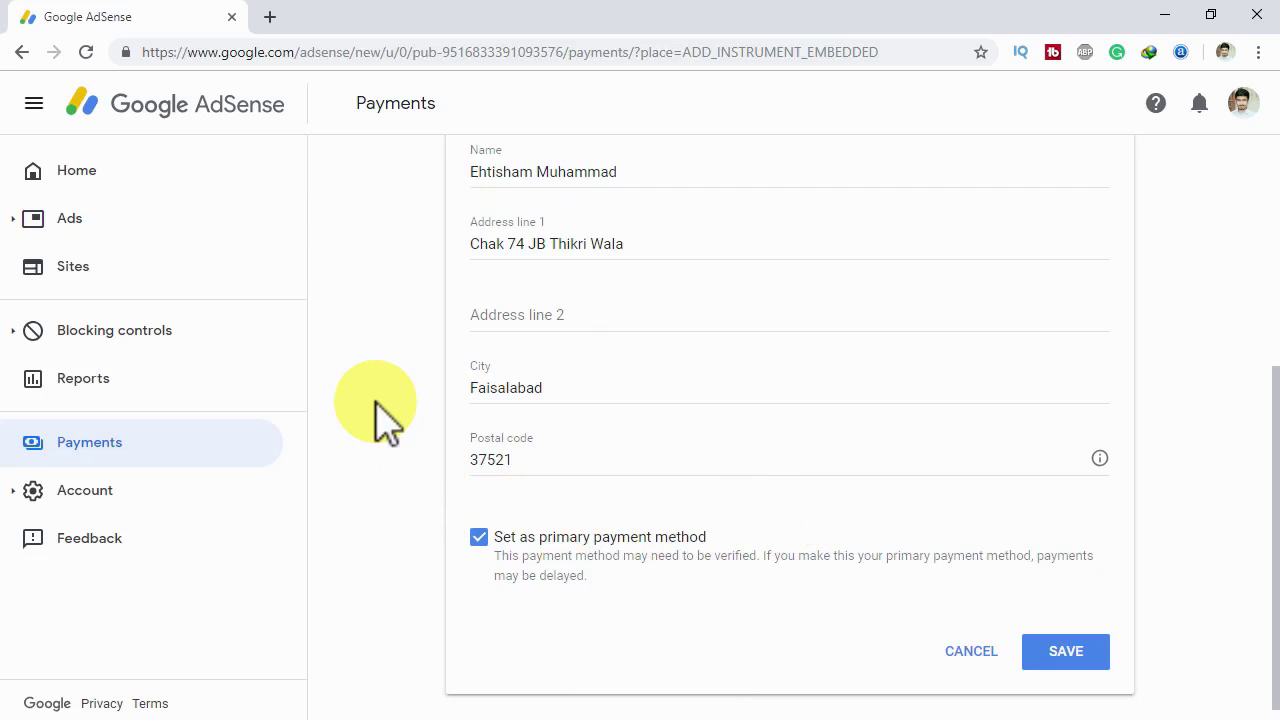
{"action": "scroll", "coordinate": [375, 410], "scroll_direction": "up", "scroll_amount": 4}
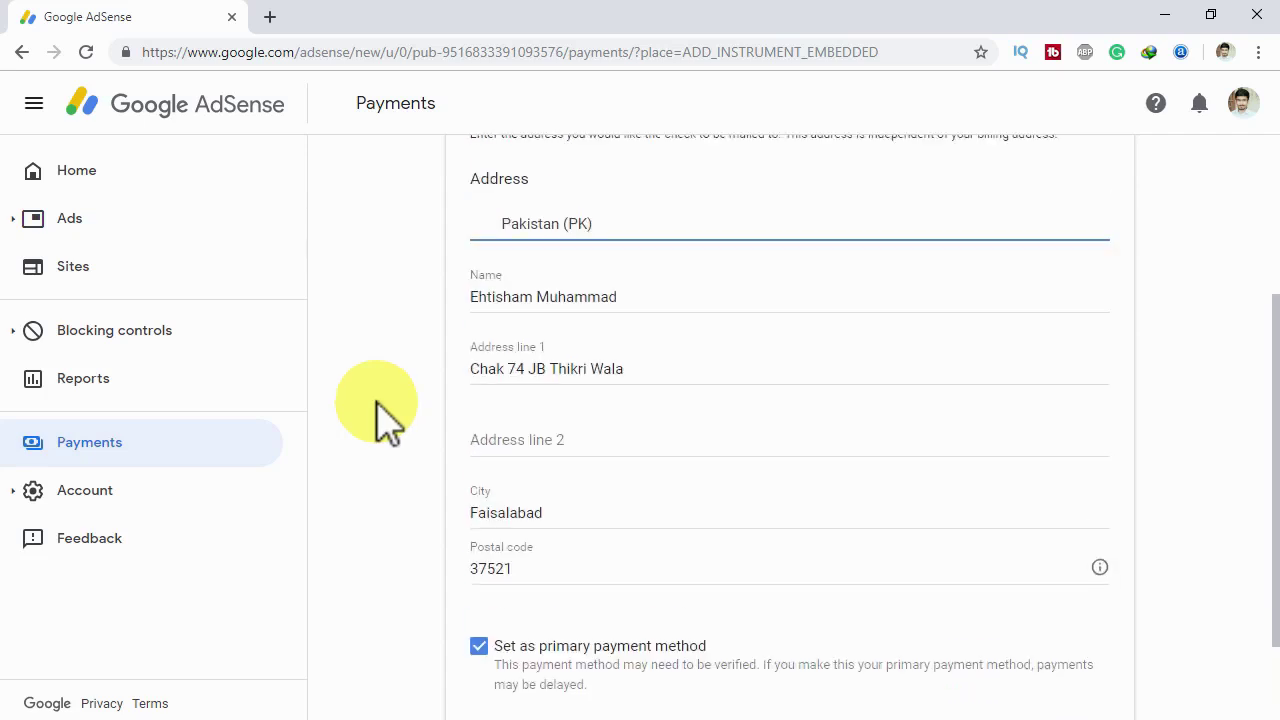
{"action": "left_click", "coordinate": [609, 356]}
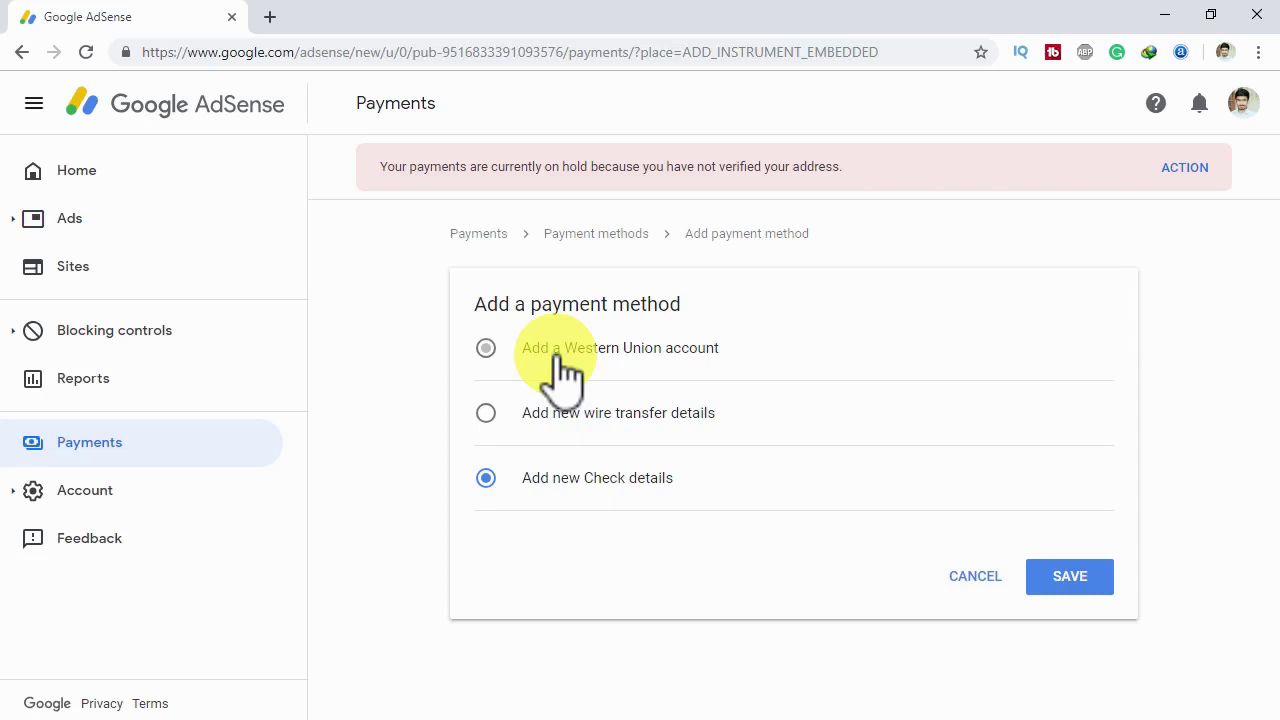
- Choose Western Union and enter the recipient's first and last name
{"action": "left_click", "coordinate": [535, 352]}
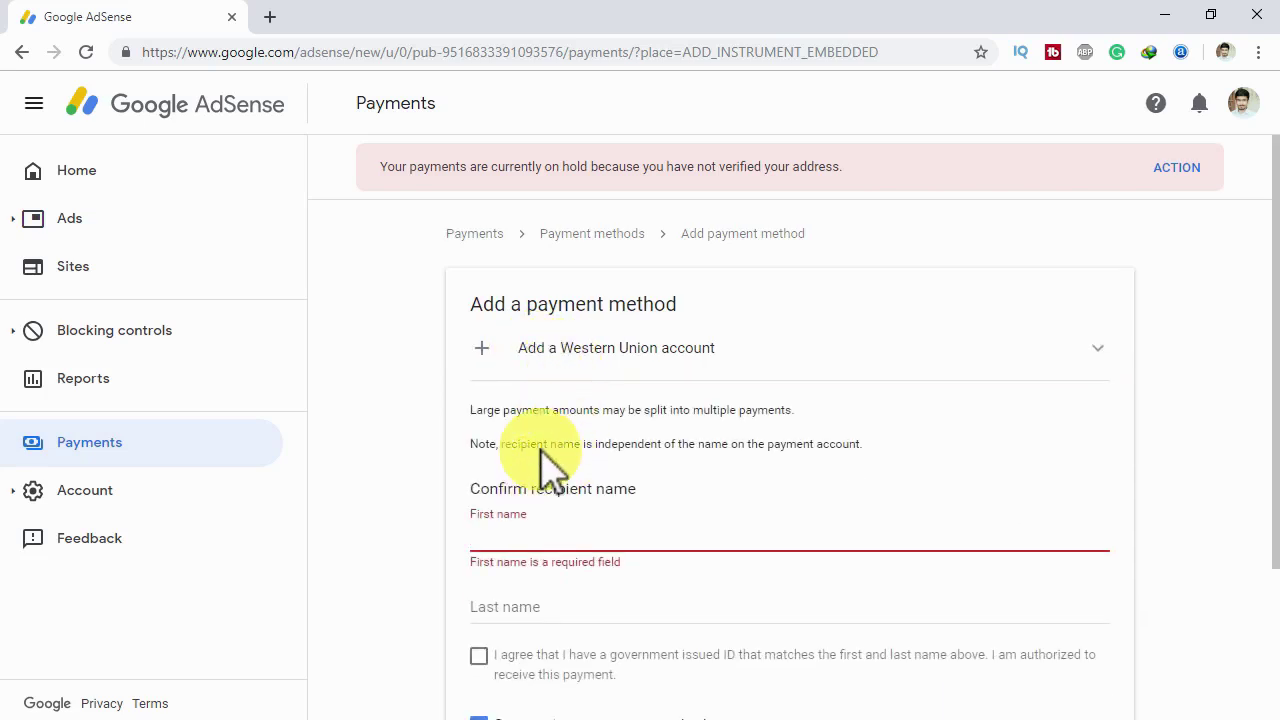
{"action": "left_click", "coordinate": [519, 535]}
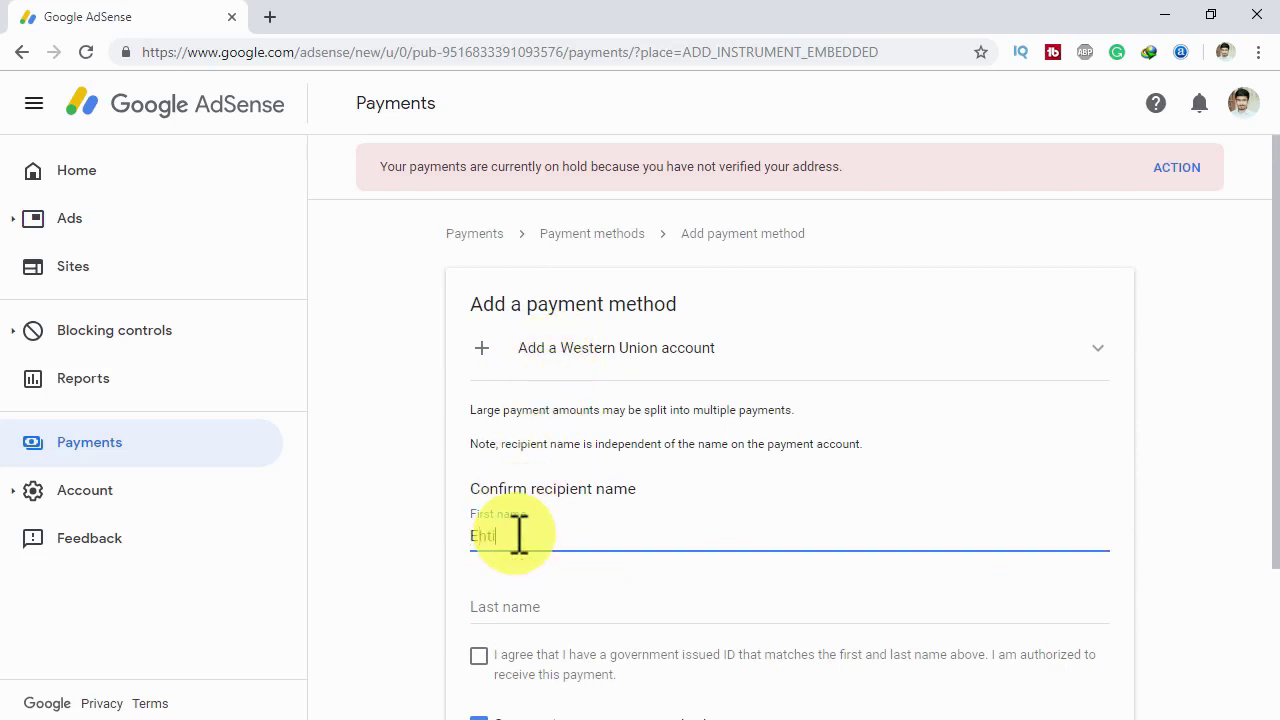
{"action": "left_click", "coordinate": [543, 600]}
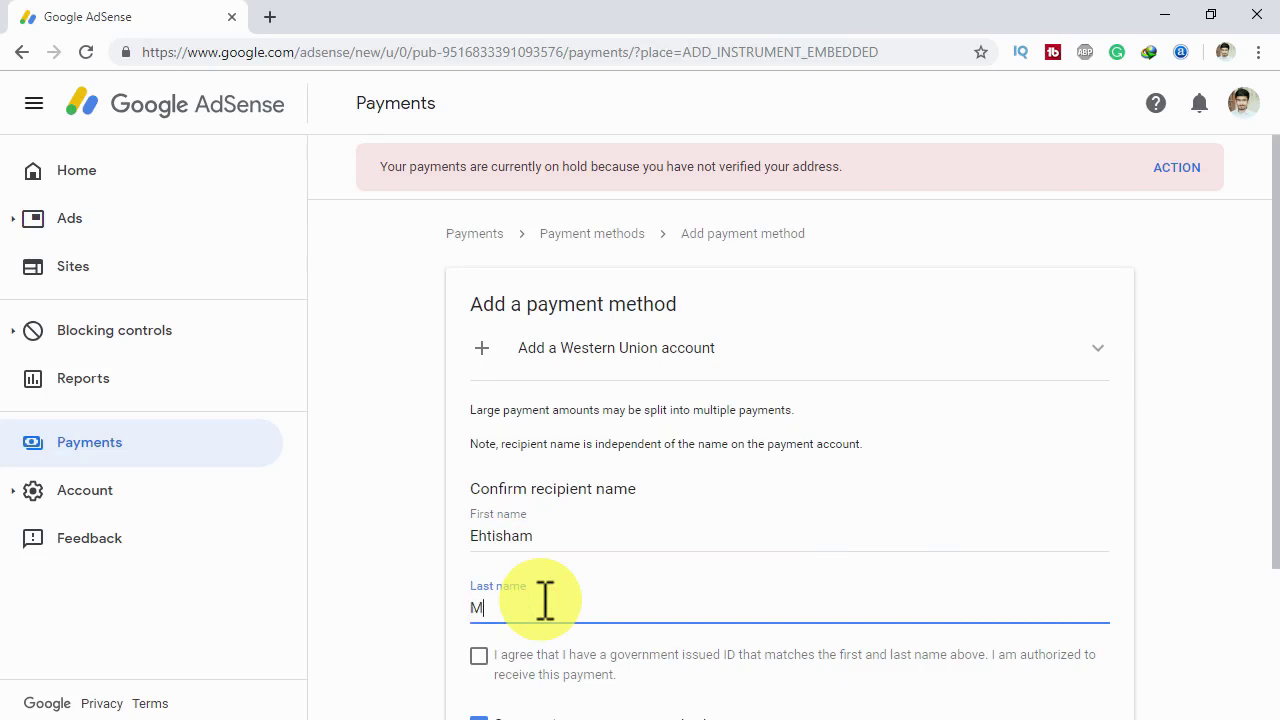
- Tick the matching government-issued ID agreement and save the Western Union payment method
{"action": "scroll", "coordinate": [555, 590], "scroll_direction": "down", "scroll_amount": 2}
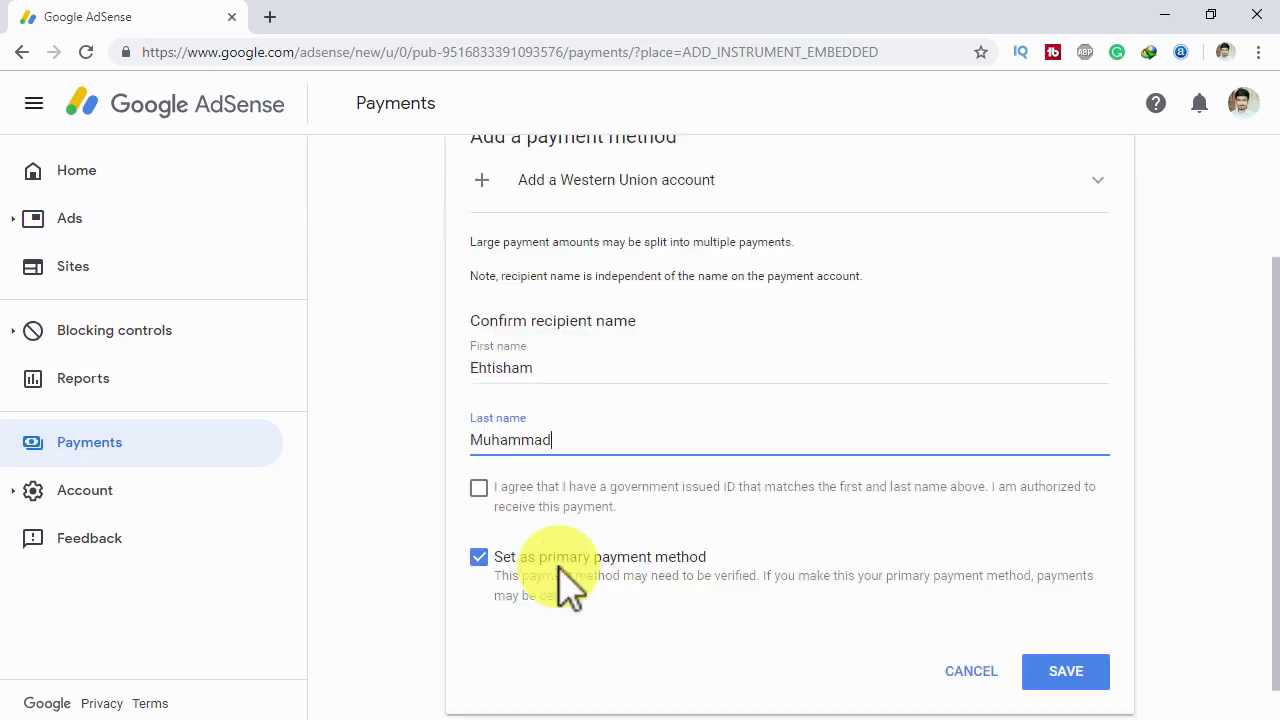
{"action": "left_click", "coordinate": [479, 457]}
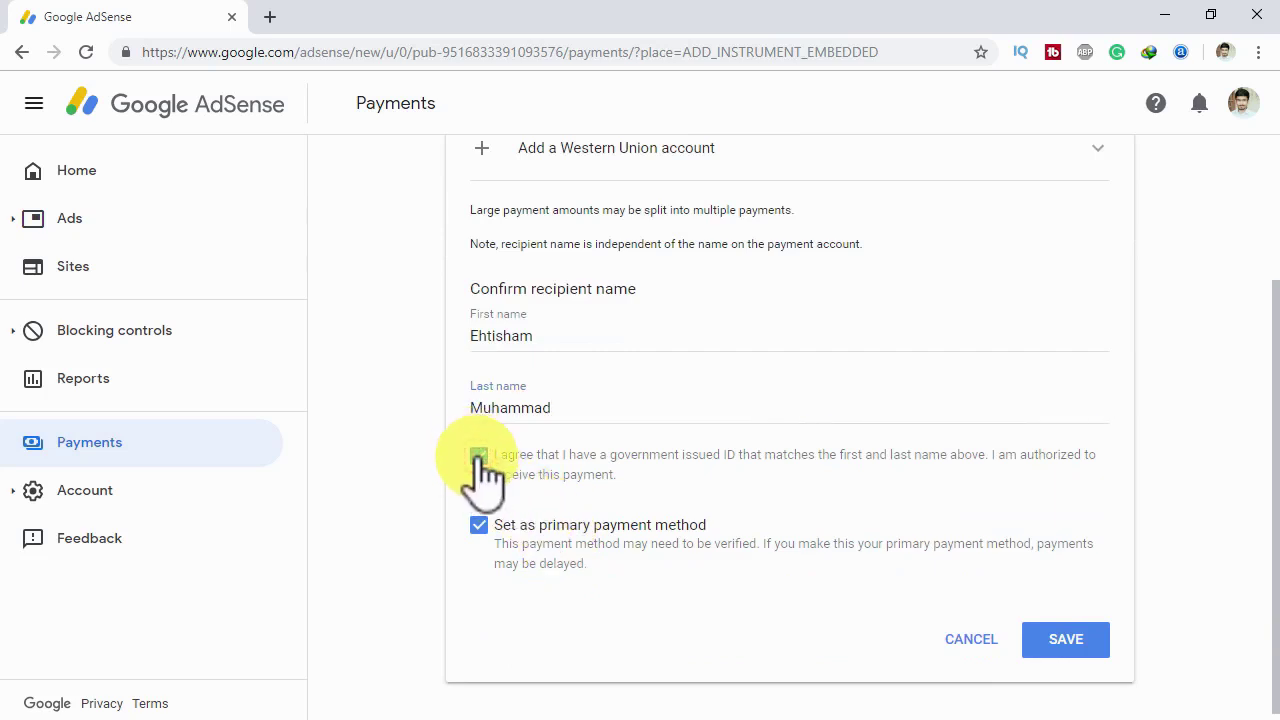
{"action": "left_click", "coordinate": [1066, 640]}
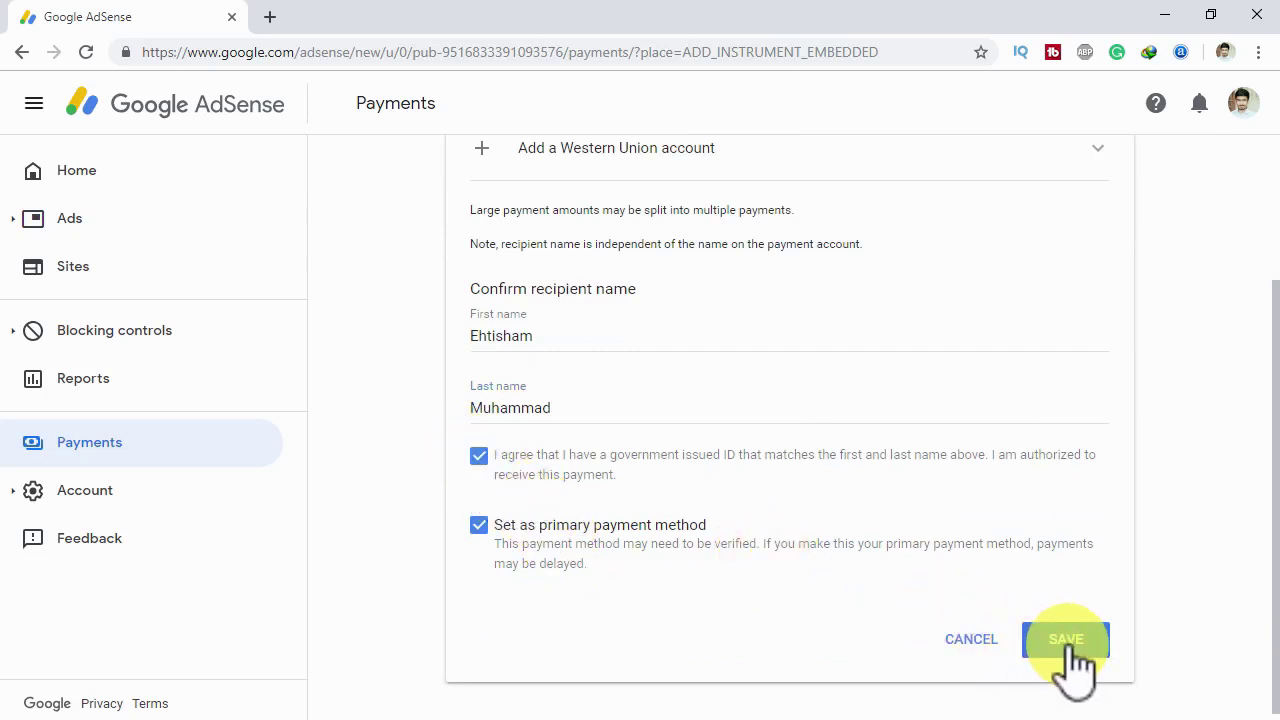